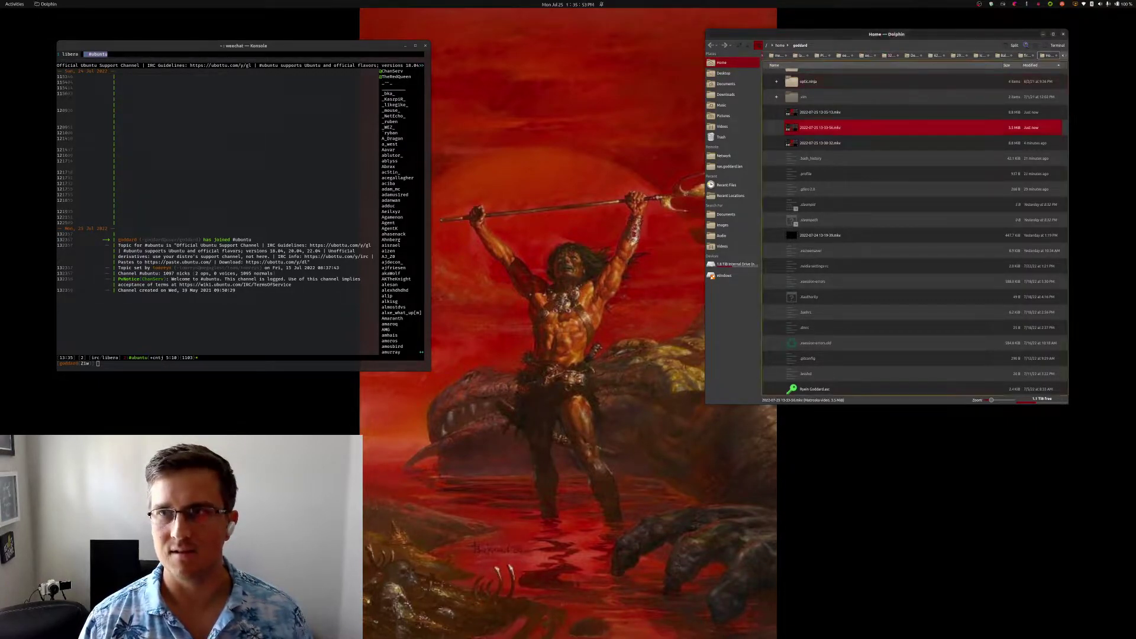
Move the Dolphin window about 180 px to the left across the desktop.
drag(894, 38, 732, 38)
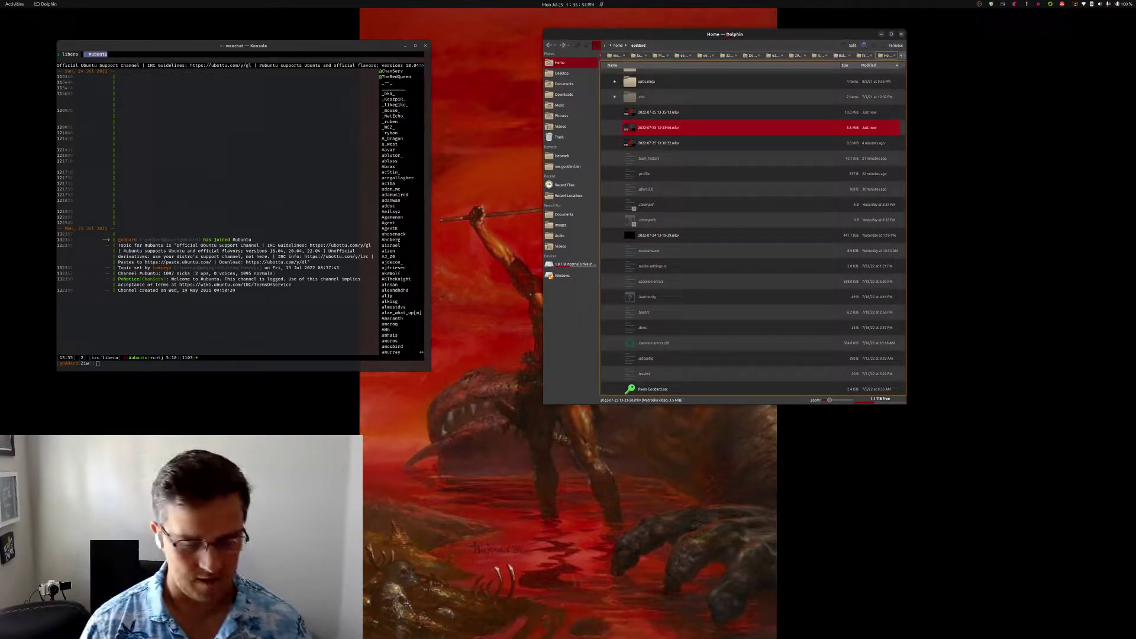
Launch GNOME Files from the app search, centre its window, then raise Konsole.
key(super)
text(files)
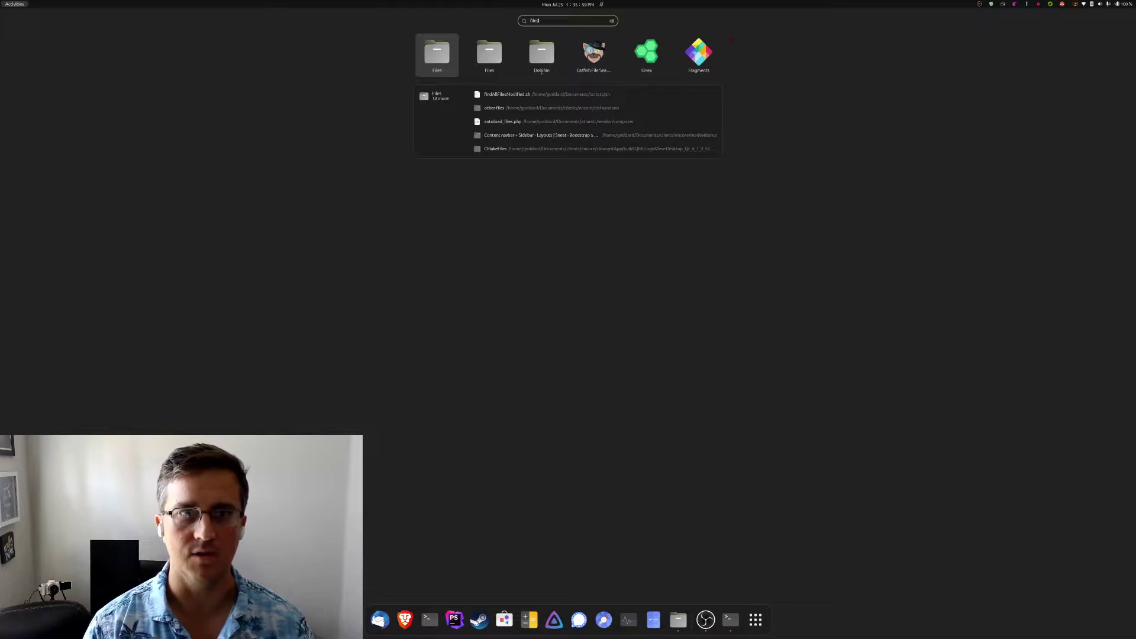
key(Return)
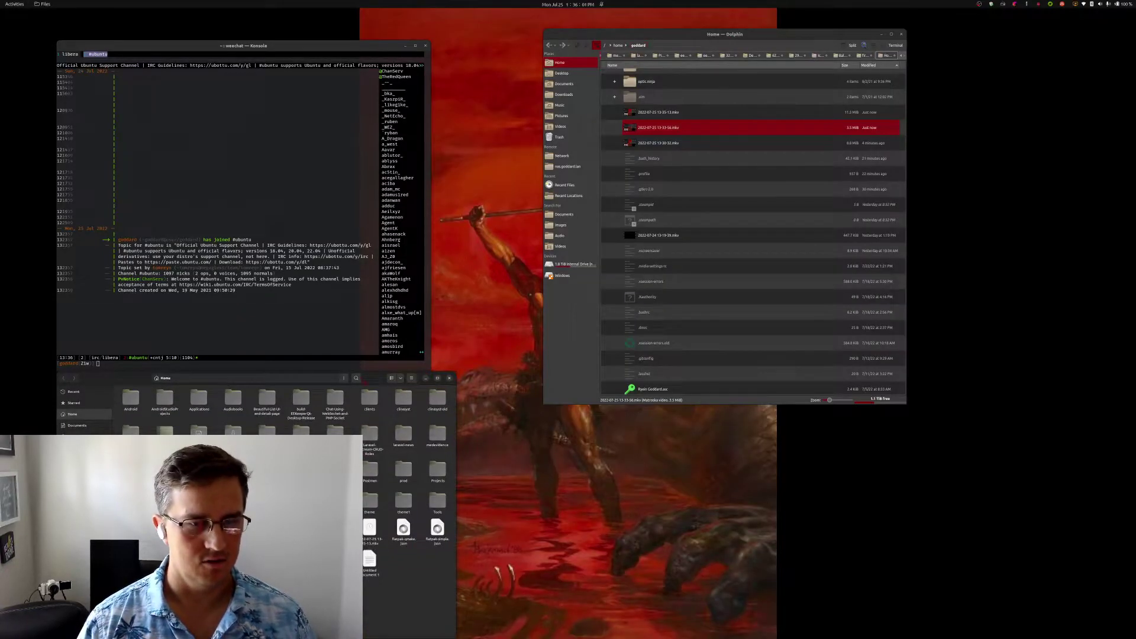
drag(267, 377, 461, 318)
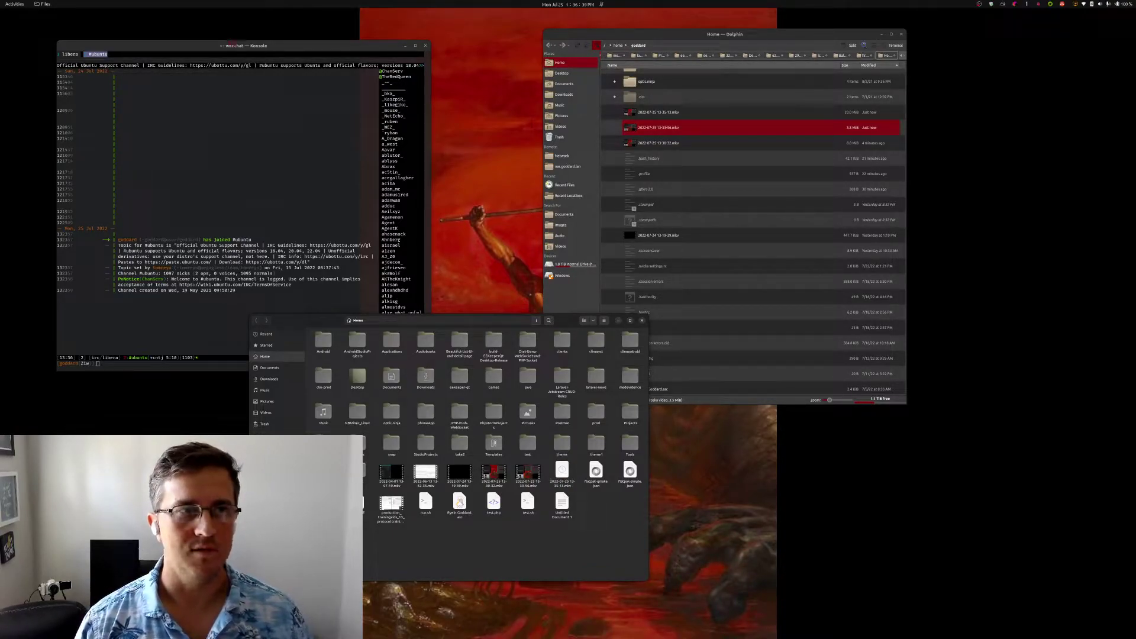
key(alt+Tab)
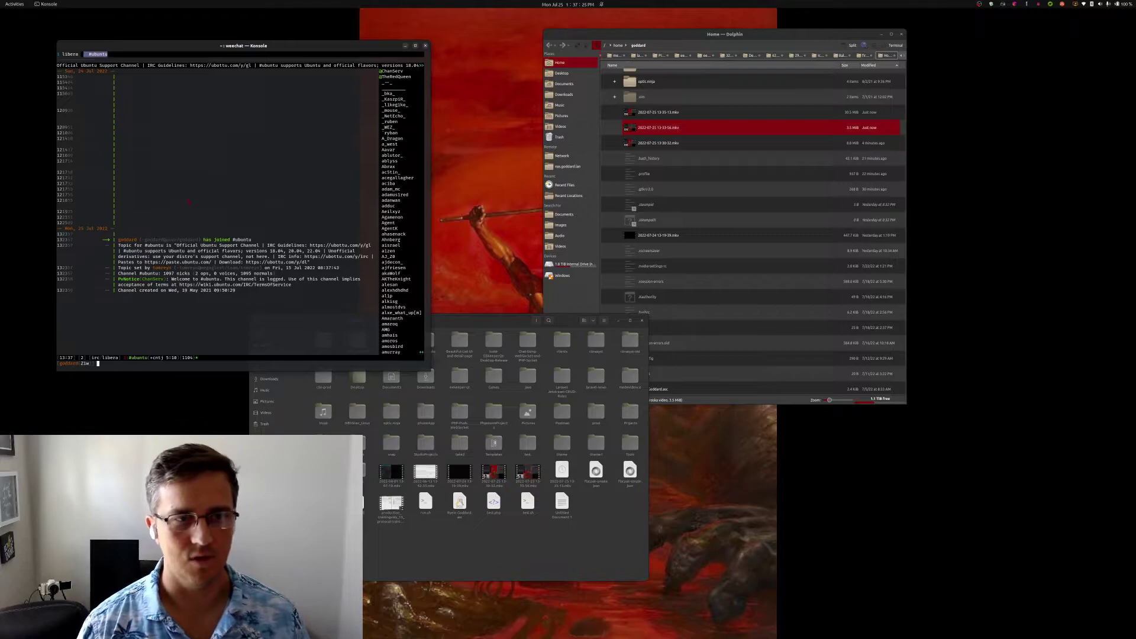
Add a second Konsole shell tab, return to the weechat tab, and start a desktop search for Kvantum.
key(ctrl+shift+t)
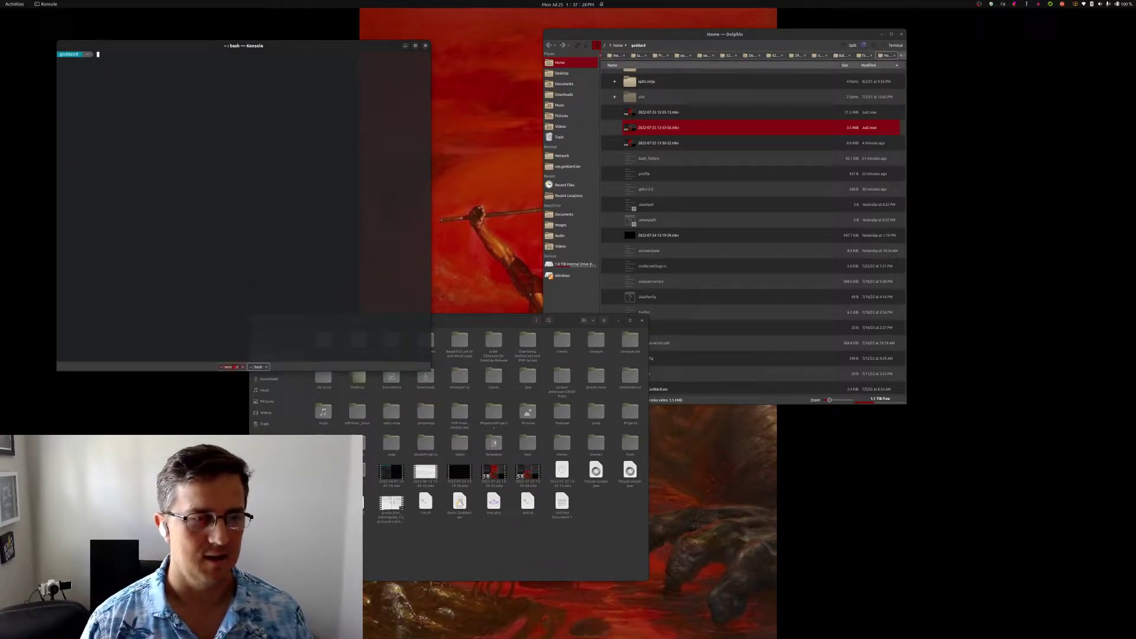
key(shift+Left)
key(shift+Right)
key(shift+Left)
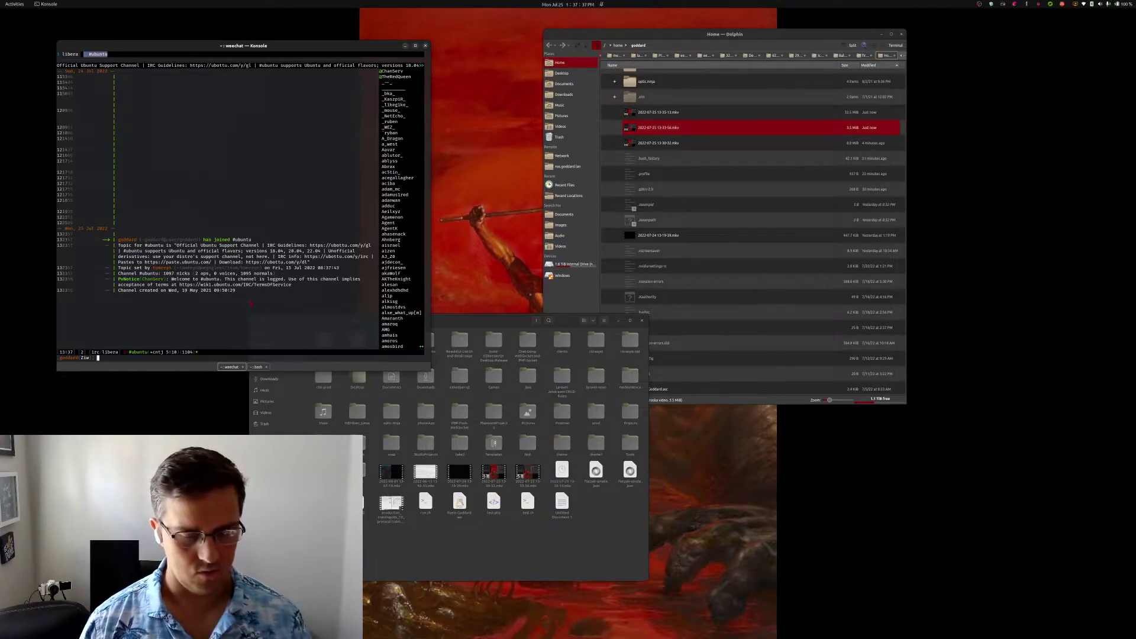
key(super)
text(kv)
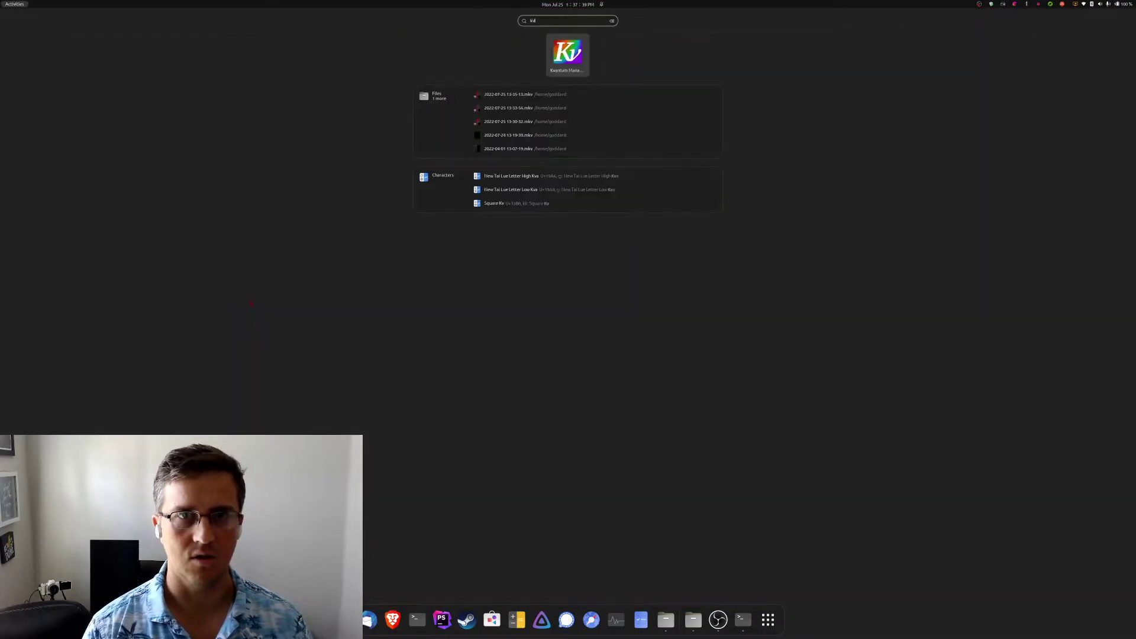
Launch Kvantum Manager, show its Change/Delete Theme section, and move Files out of the way.
key(Return)
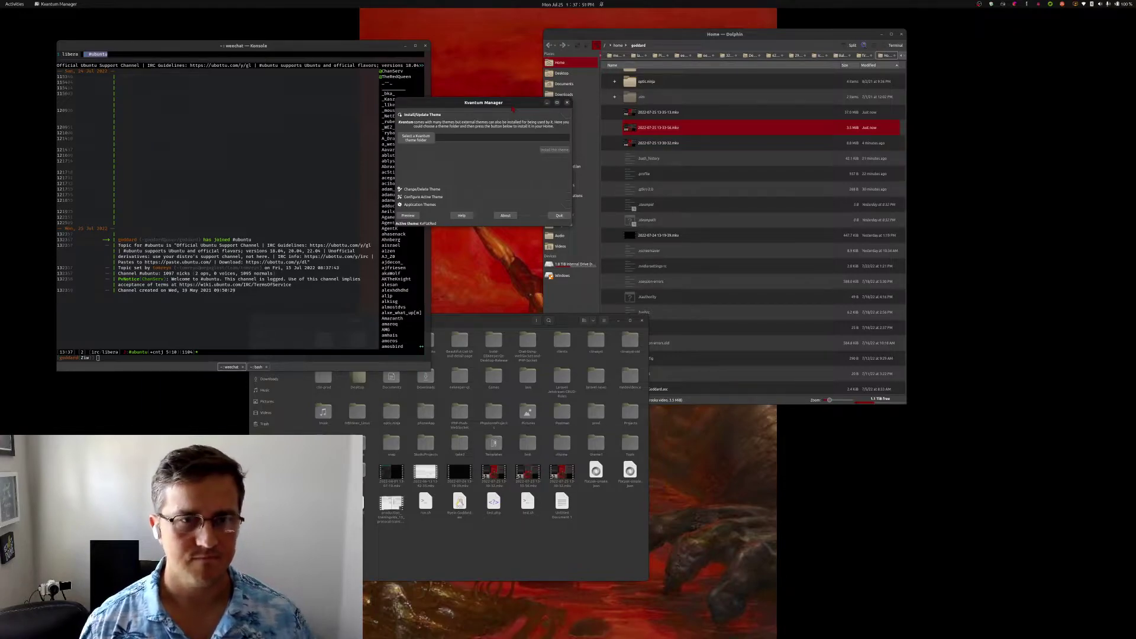
click(438, 188)
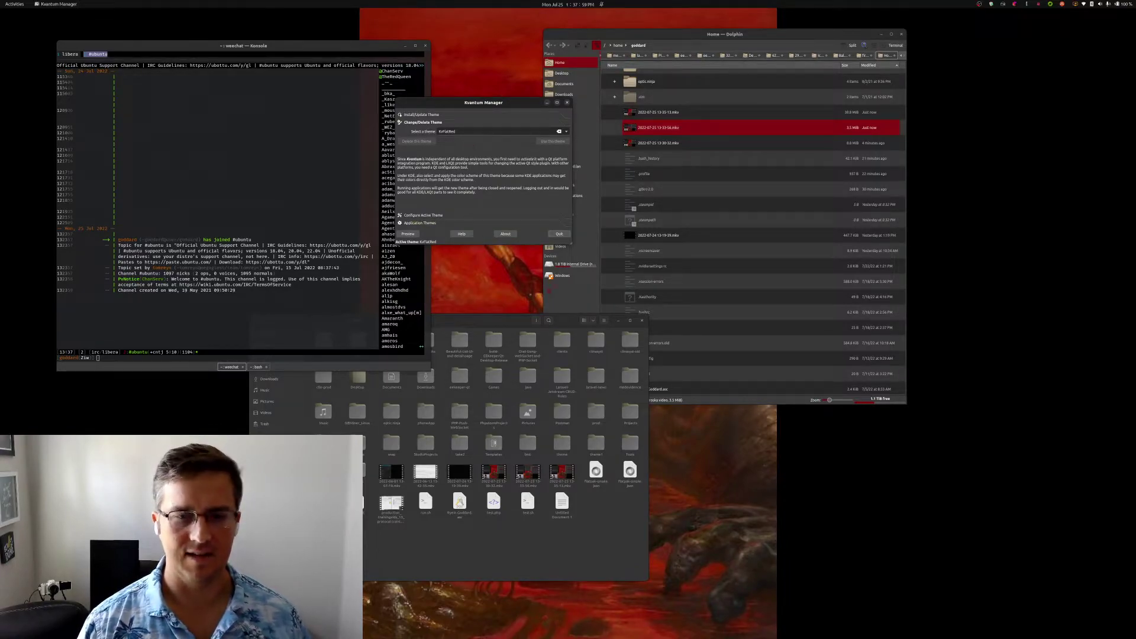
mouse_move(489, 320)
mouse_down()
mouse_move(688, 320)
mouse_move(900, 105)
mouse_up()
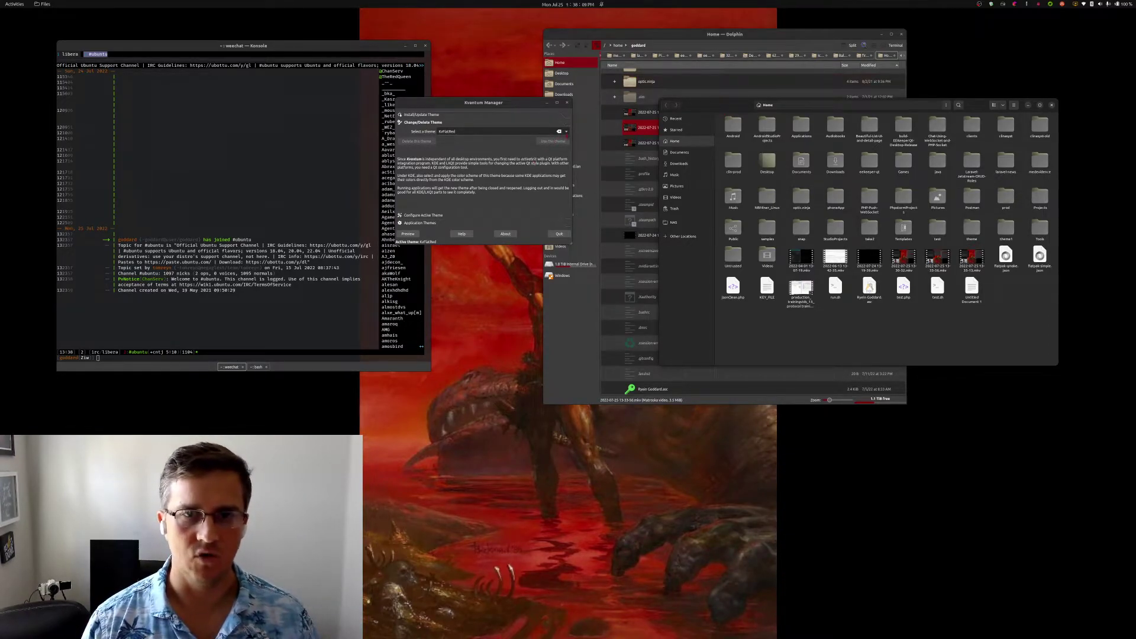
Peek at the installed theme list keeping KvFlatRed, then show Configure Active Theme.
click(533, 130)
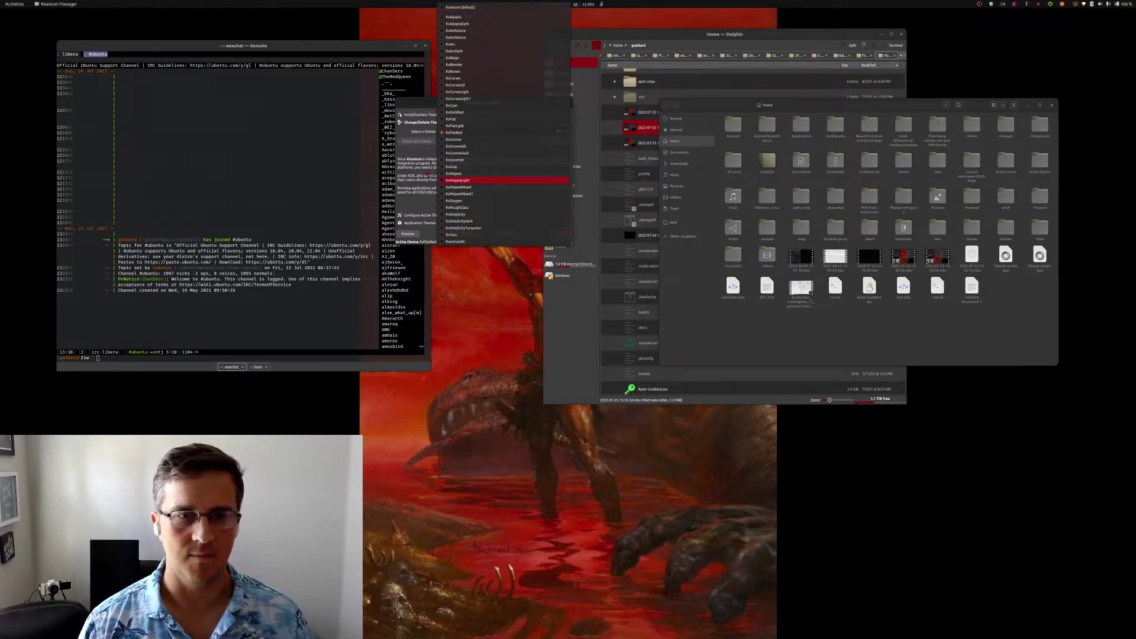
key(Escape)
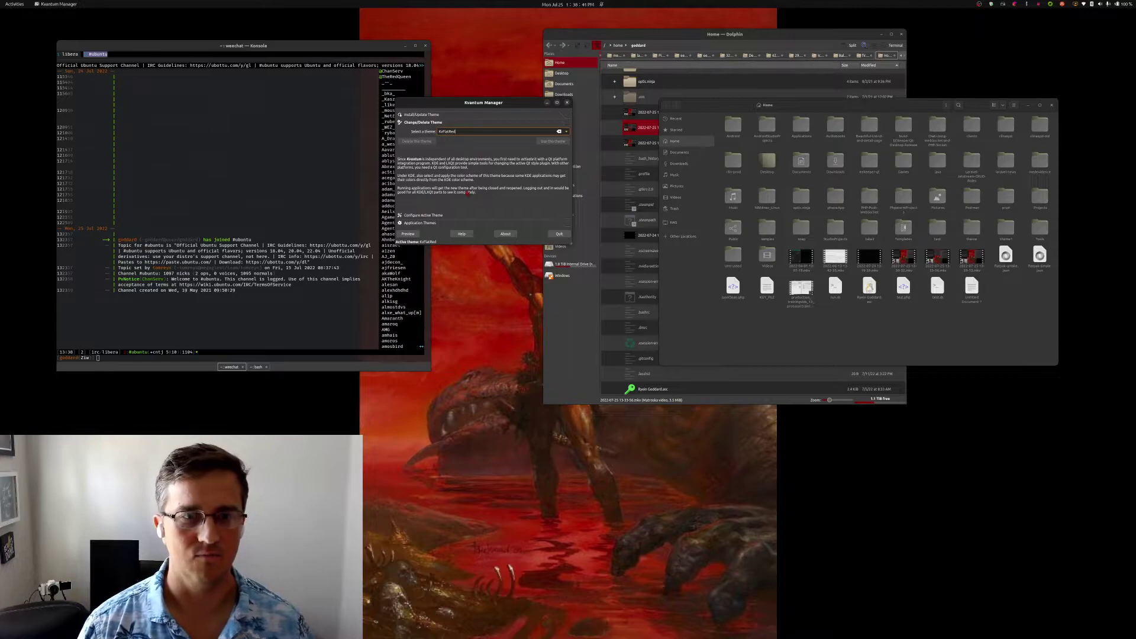
click(435, 215)
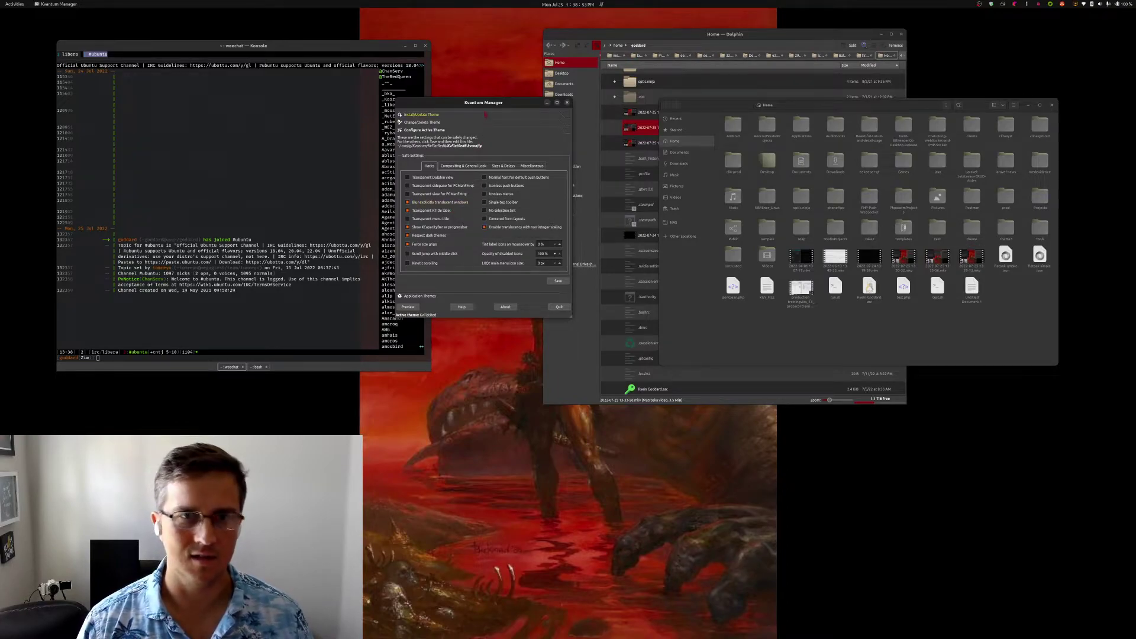
Close the overlapping Files window and move Kvantum Manager higher up the desktop.
drag(482, 102, 448, 81)
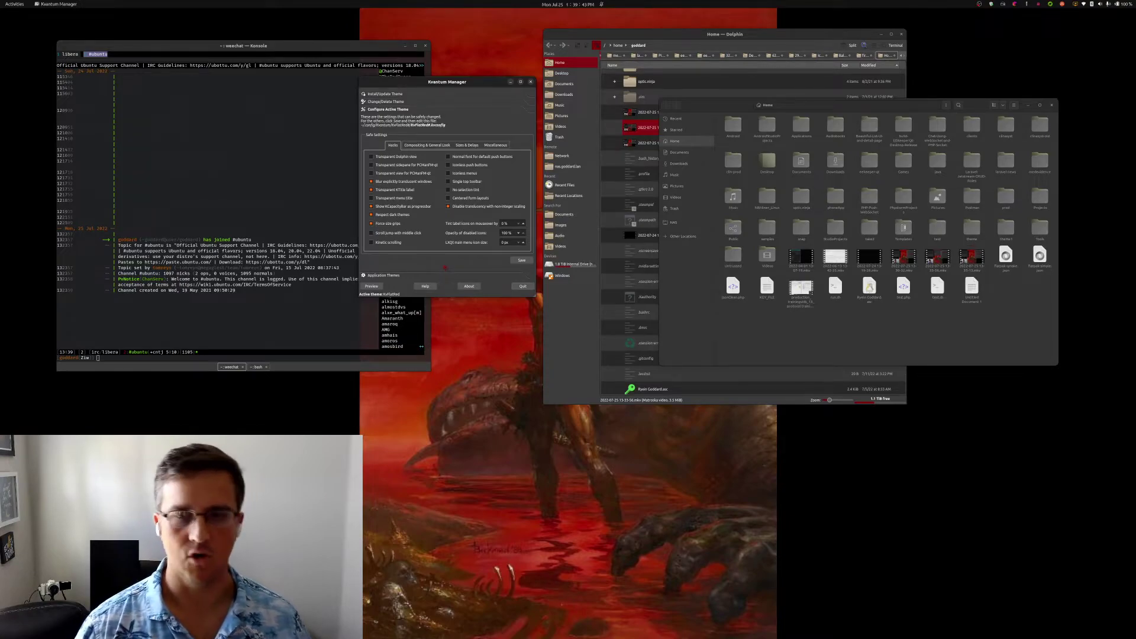
click(1051, 106)
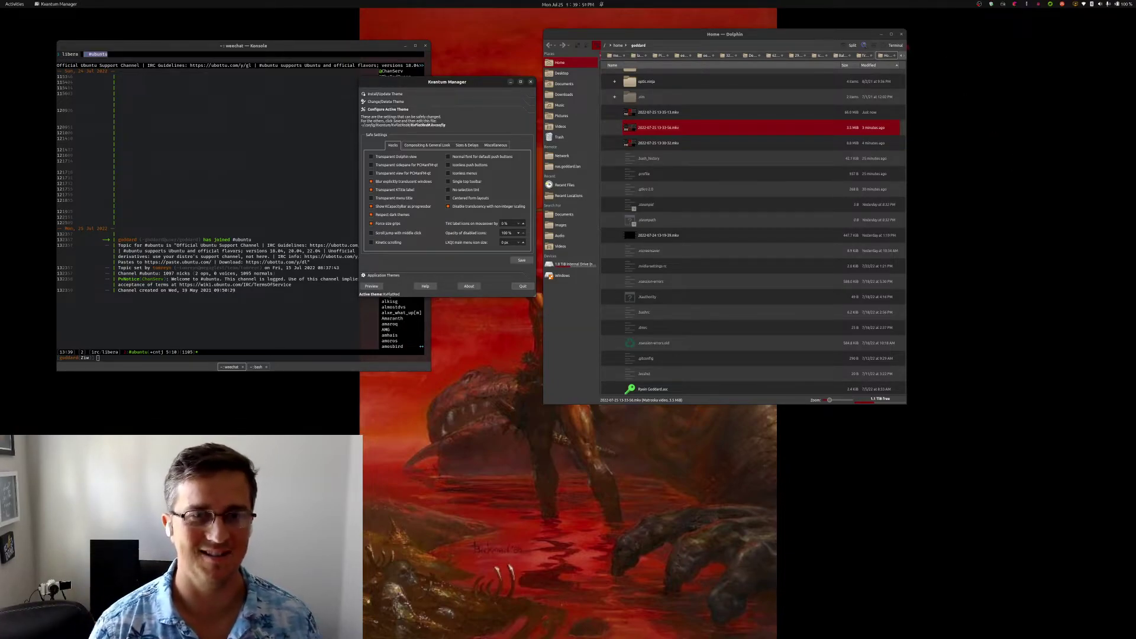
drag(447, 80, 451, 32)
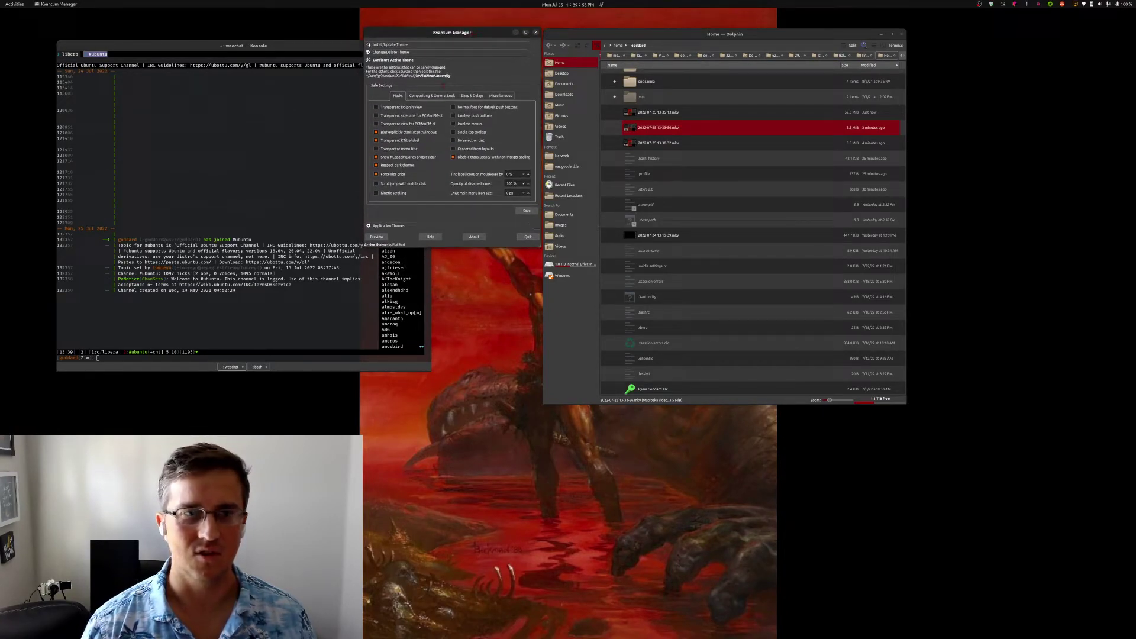
Apply the KvGnome theme and glance at the file manager to check its look.
click(390, 52)
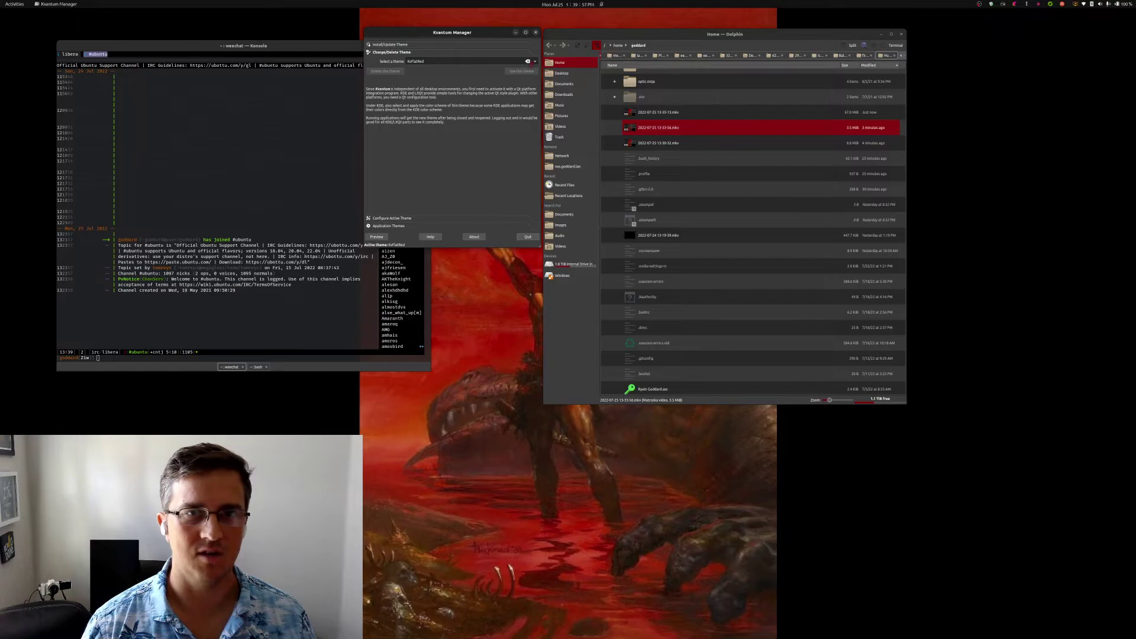
click(437, 60)
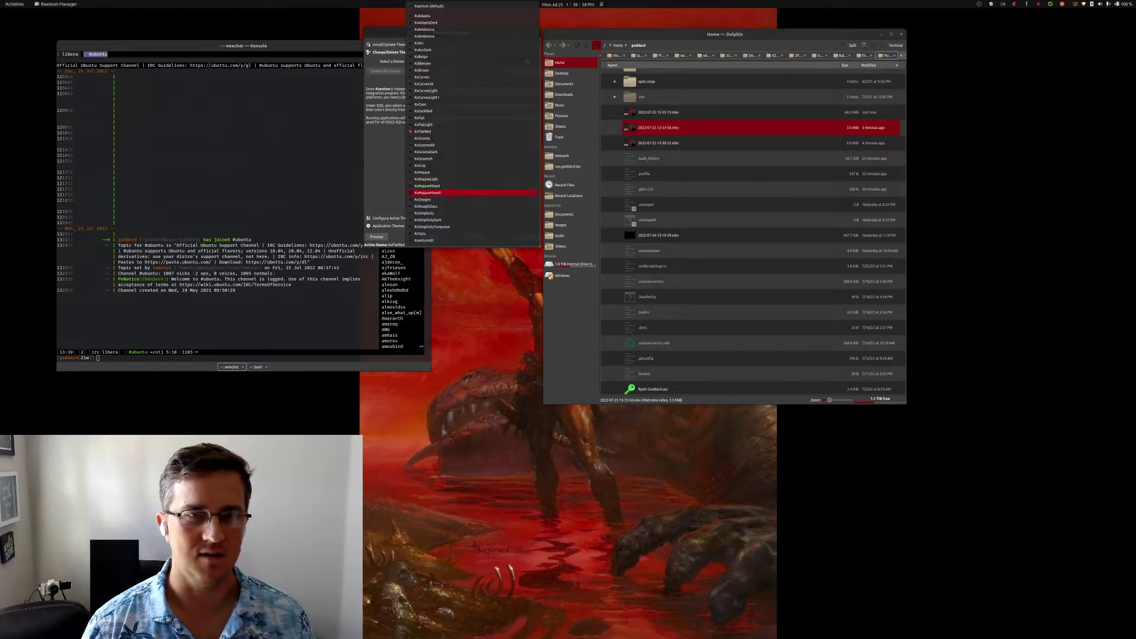
click(437, 140)
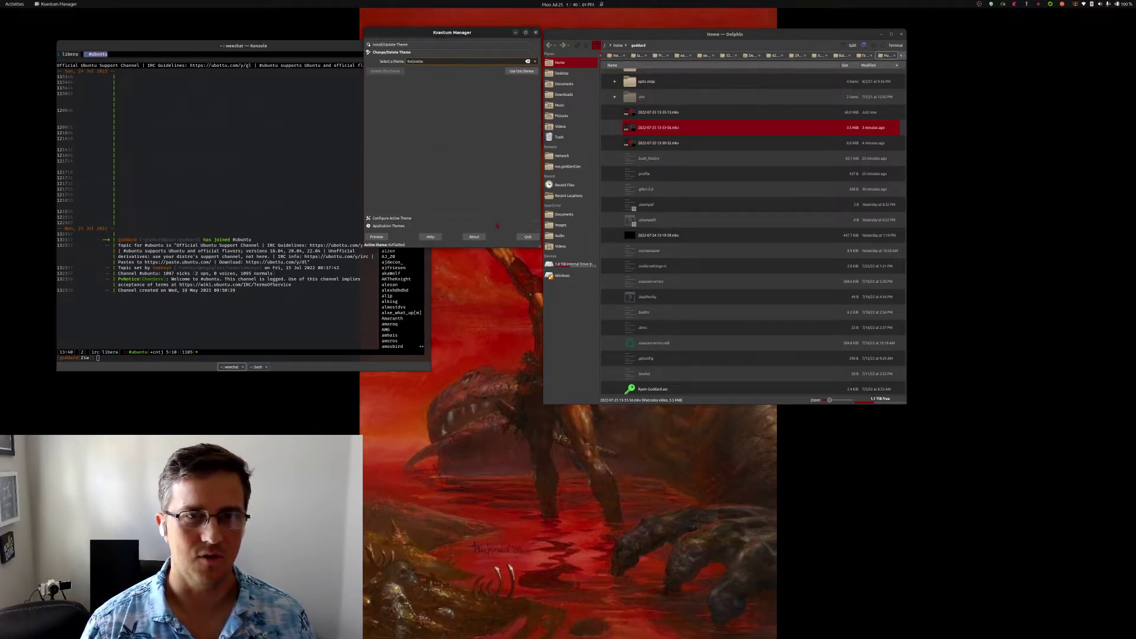
click(523, 71)
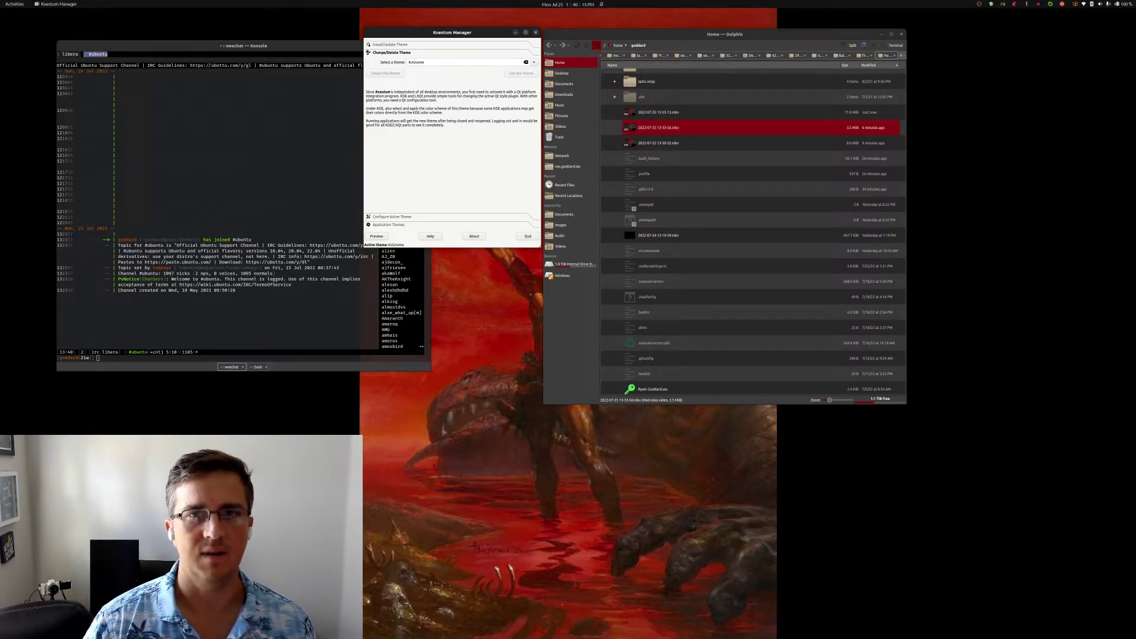
key(alt+Tab)
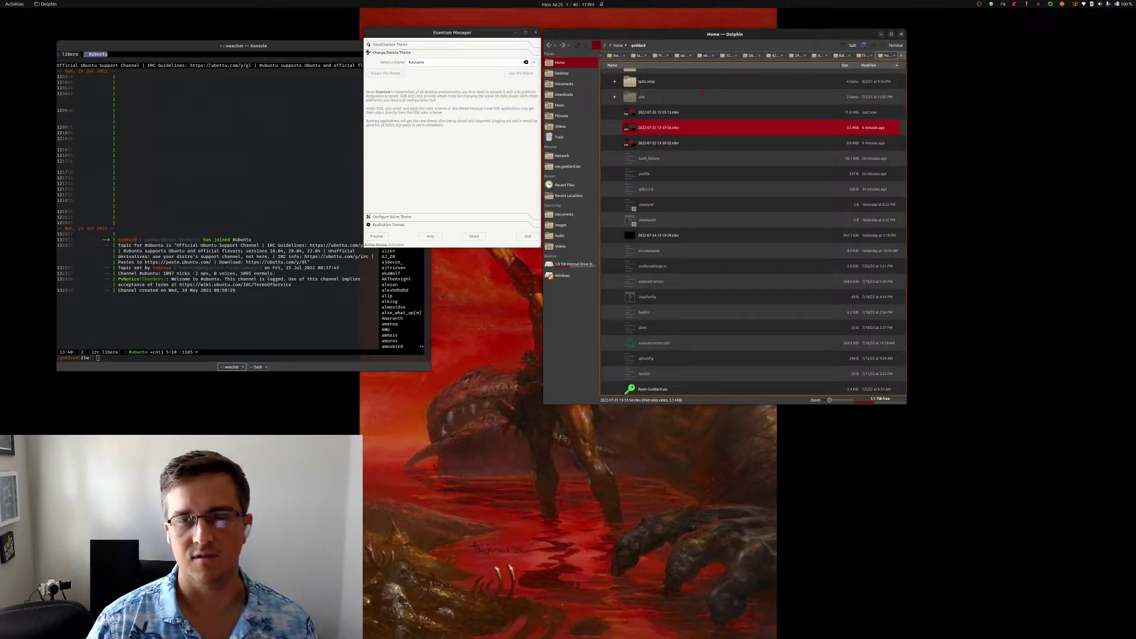
click(487, 163)
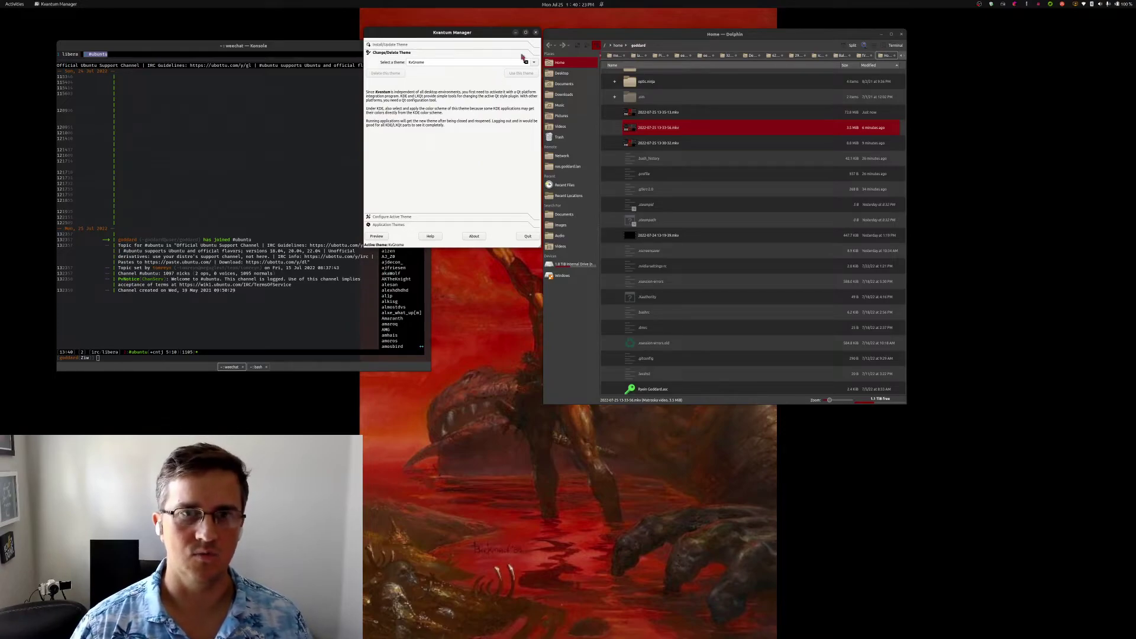
Apply KvGnomeAlt, then make KvRoughGlass the active theme.
click(534, 62)
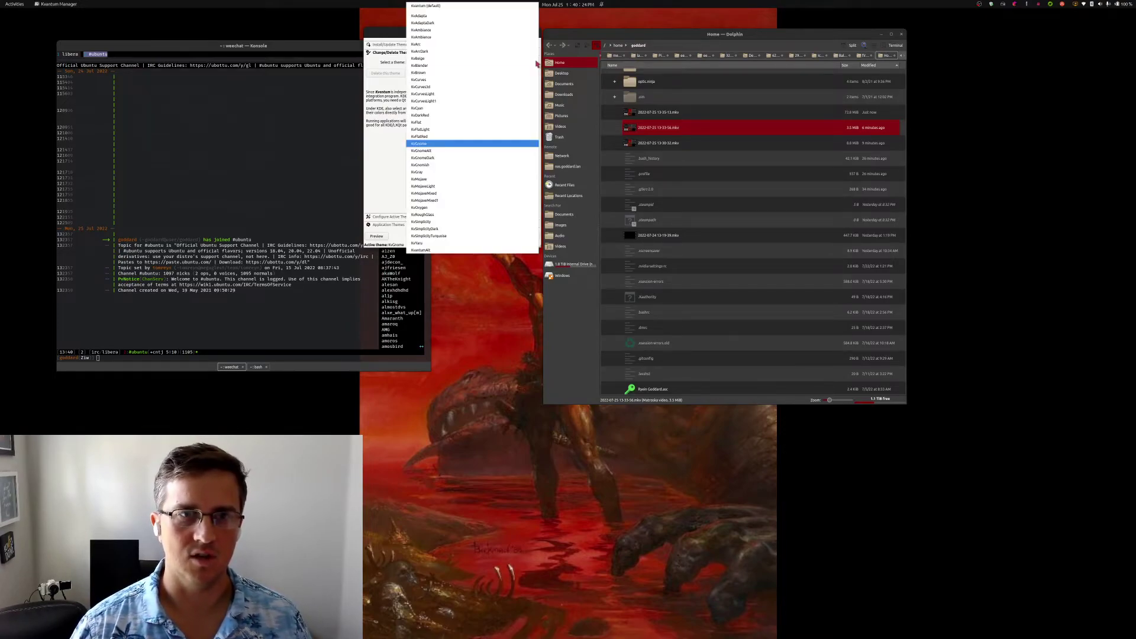
click(466, 152)
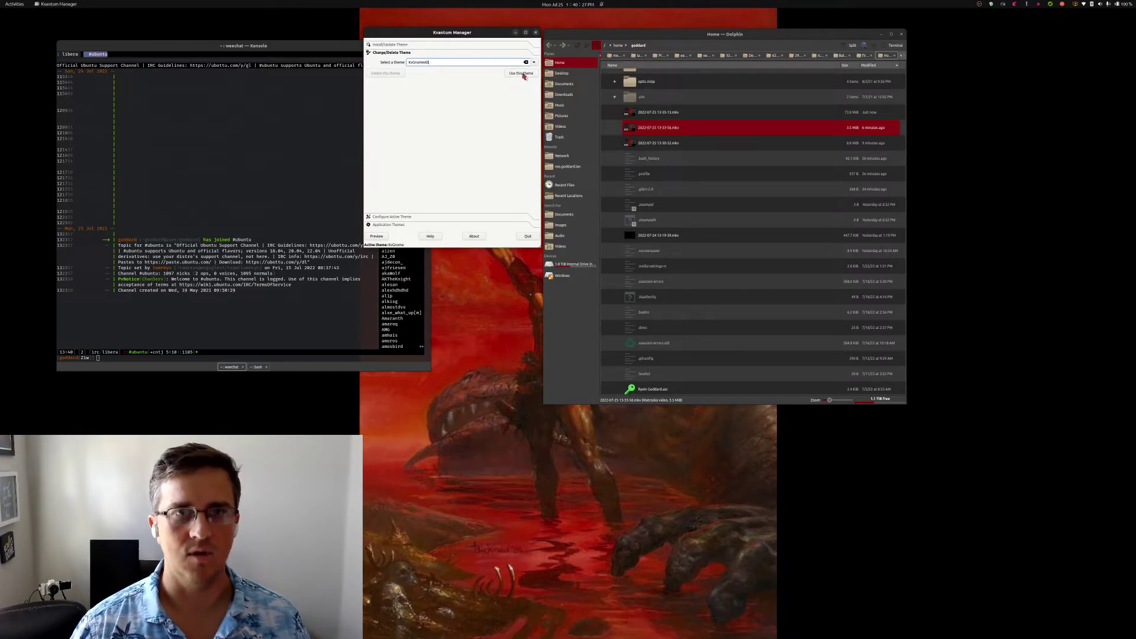
click(522, 75)
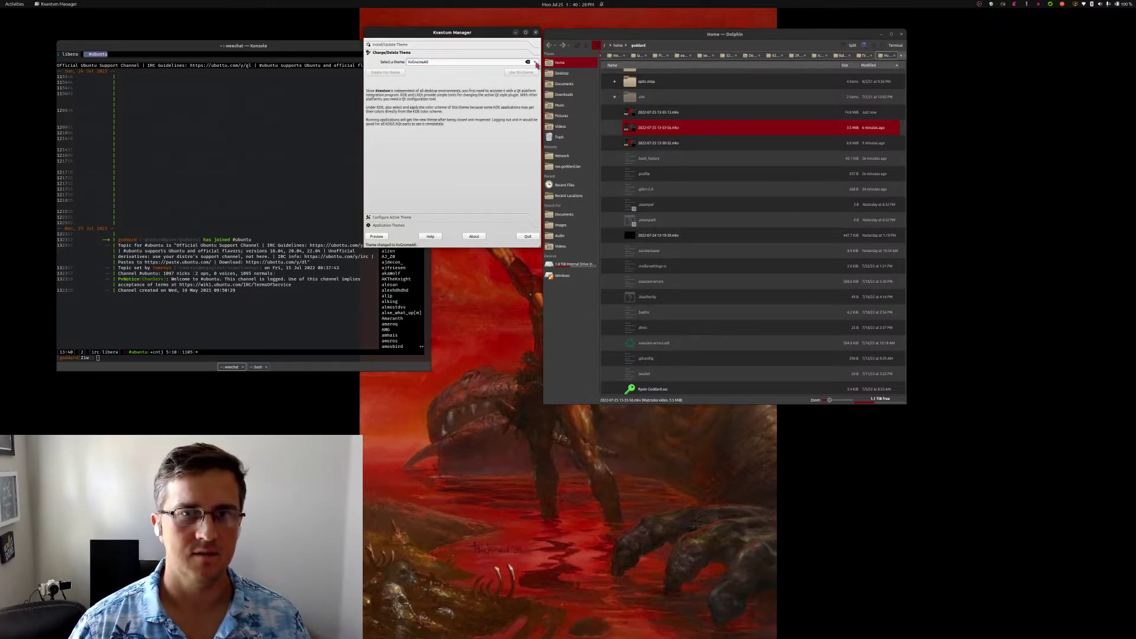
click(536, 62)
click(441, 213)
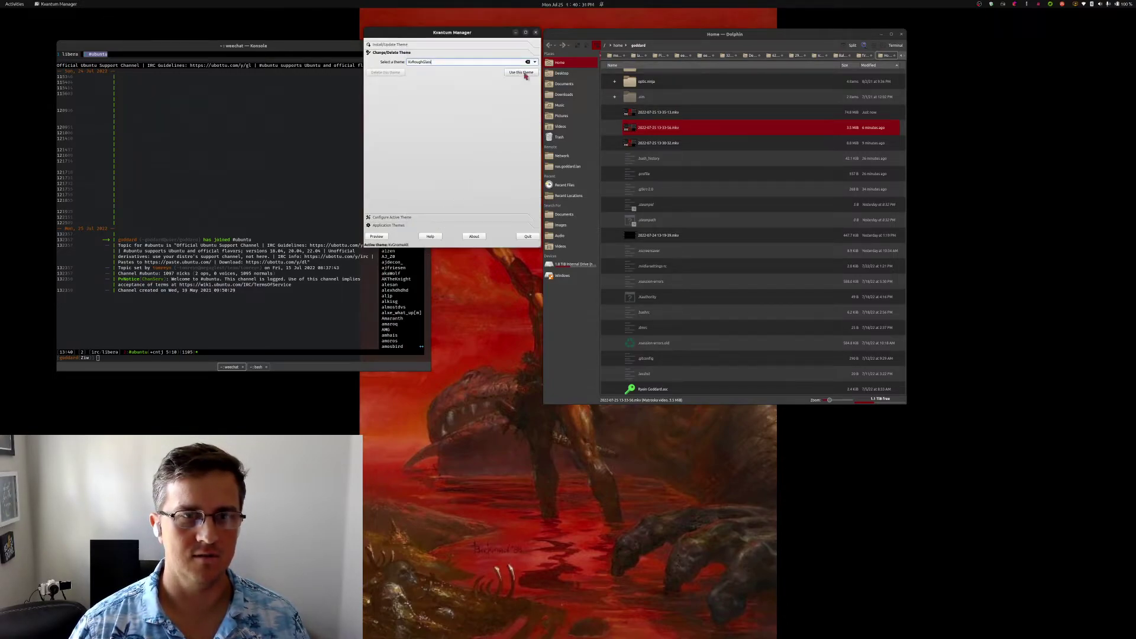
click(529, 73)
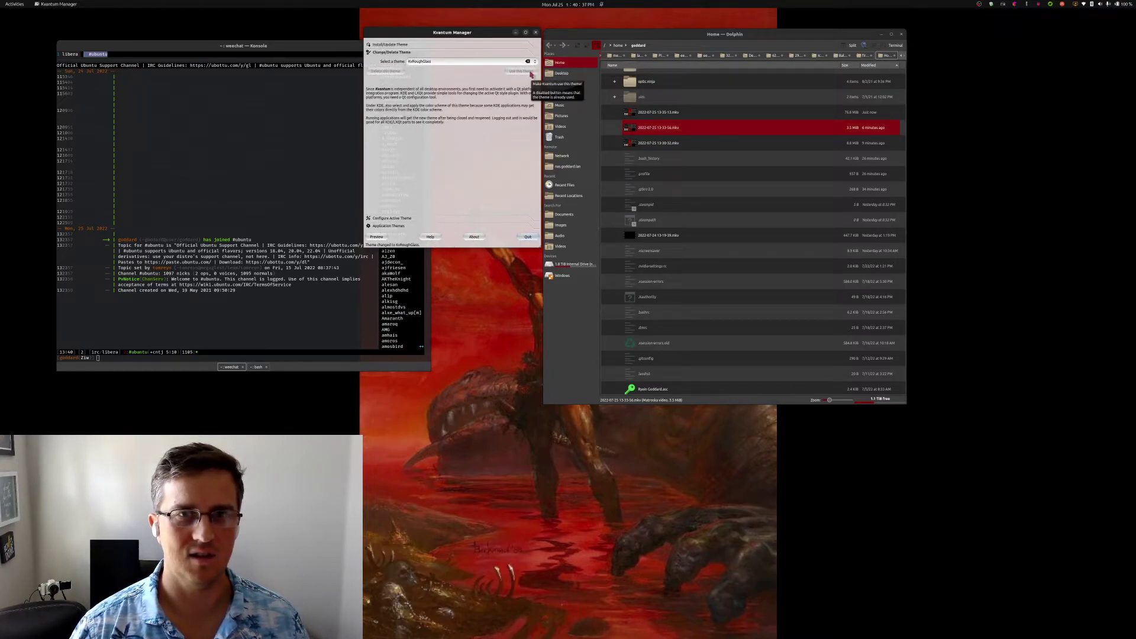
Try the KvOxygen and KvYaru themes in turn.
click(522, 62)
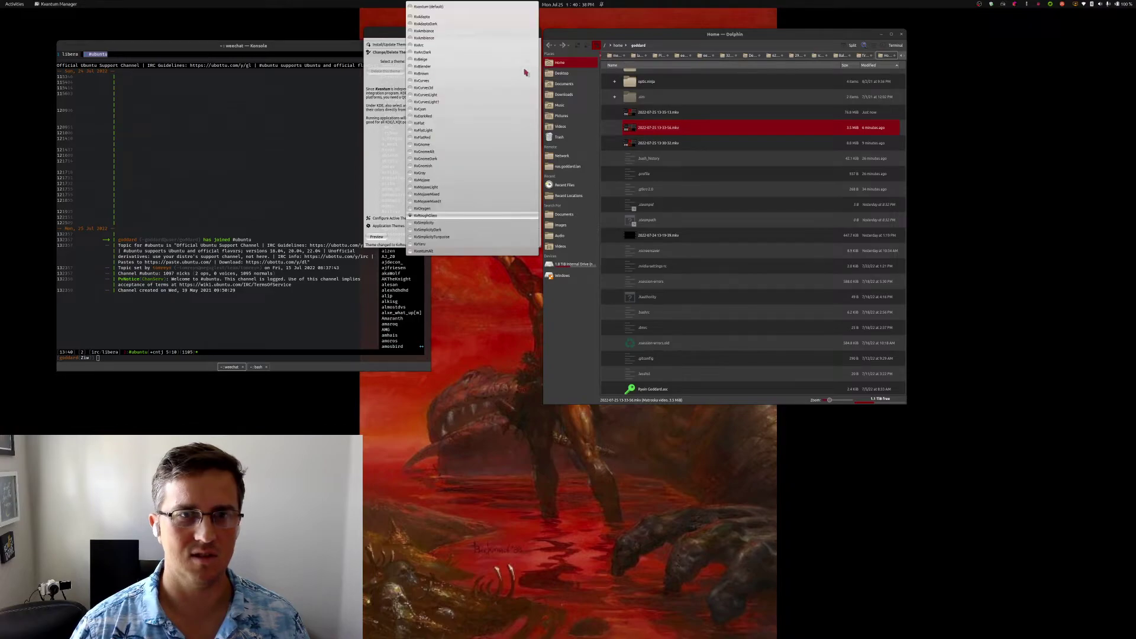
click(426, 208)
click(521, 71)
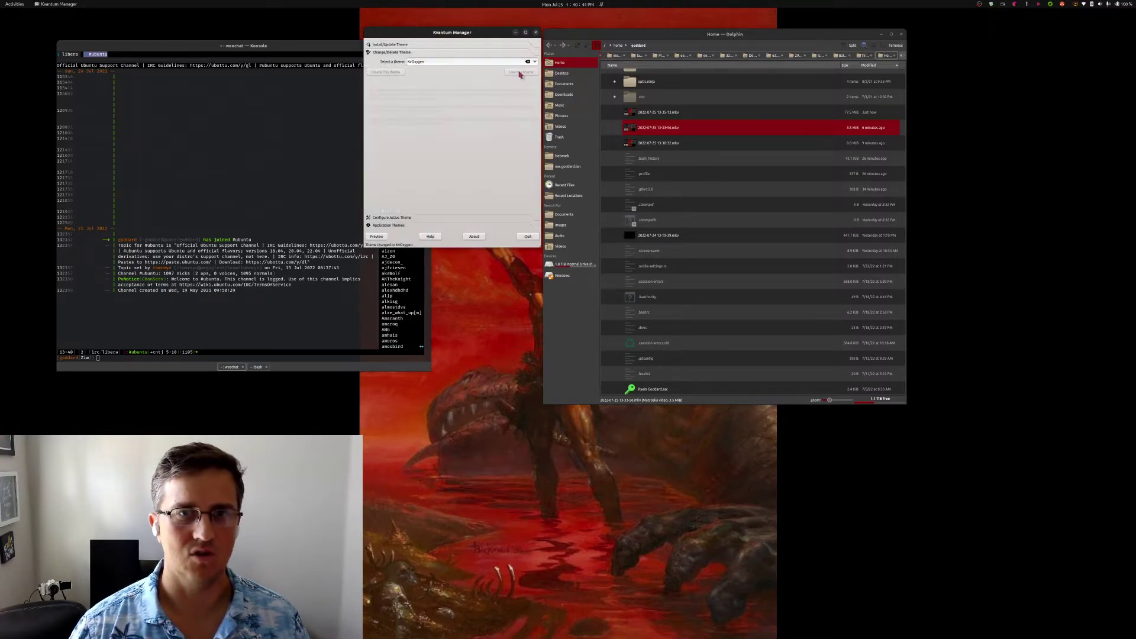
click(535, 62)
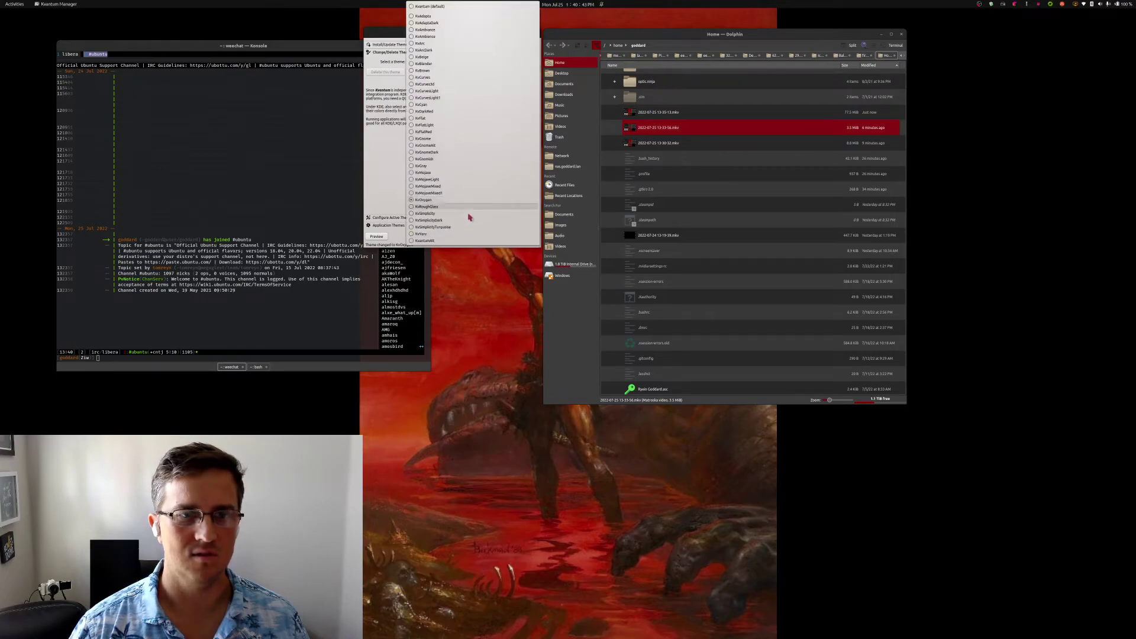
click(444, 233)
click(527, 70)
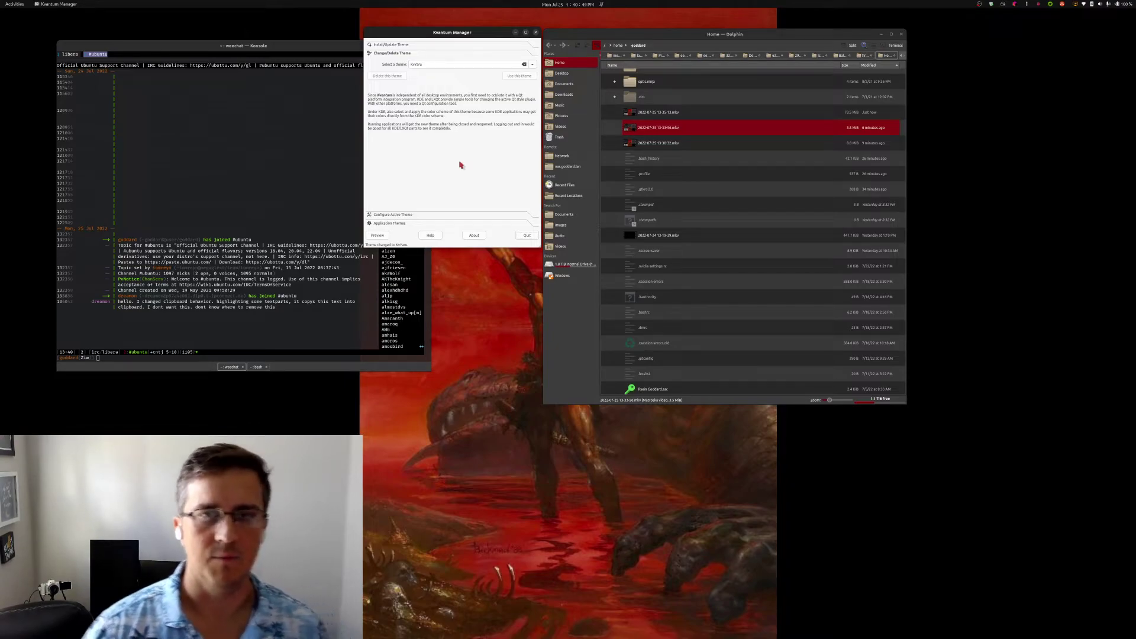
Try KvFlatLight, make KvFlatRed active again, then show Application Themes.
click(534, 69)
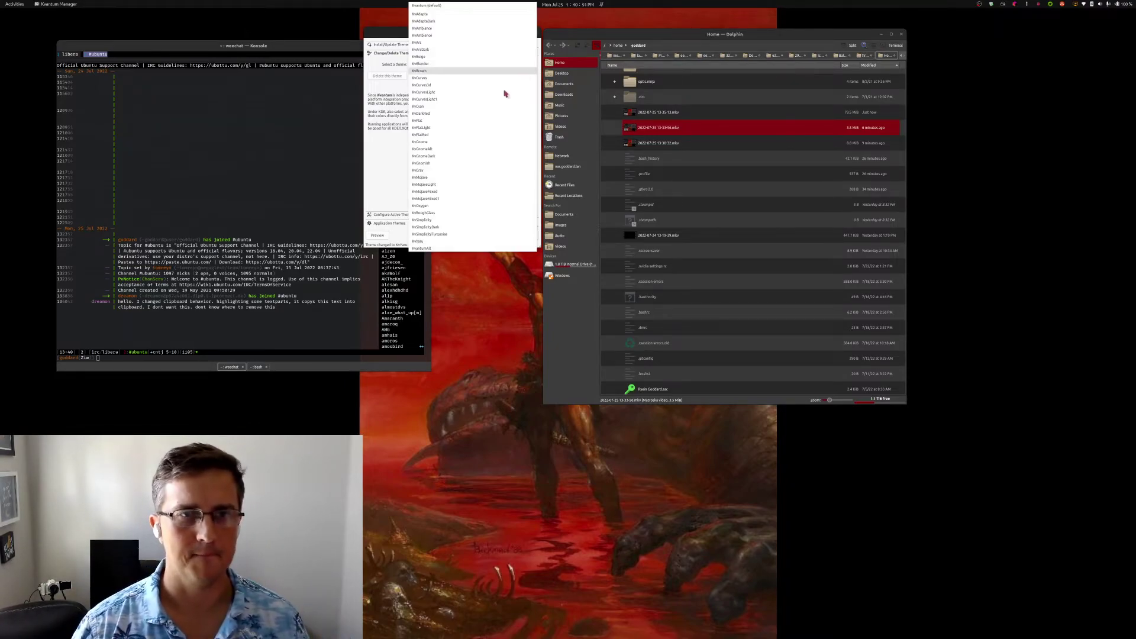
click(428, 132)
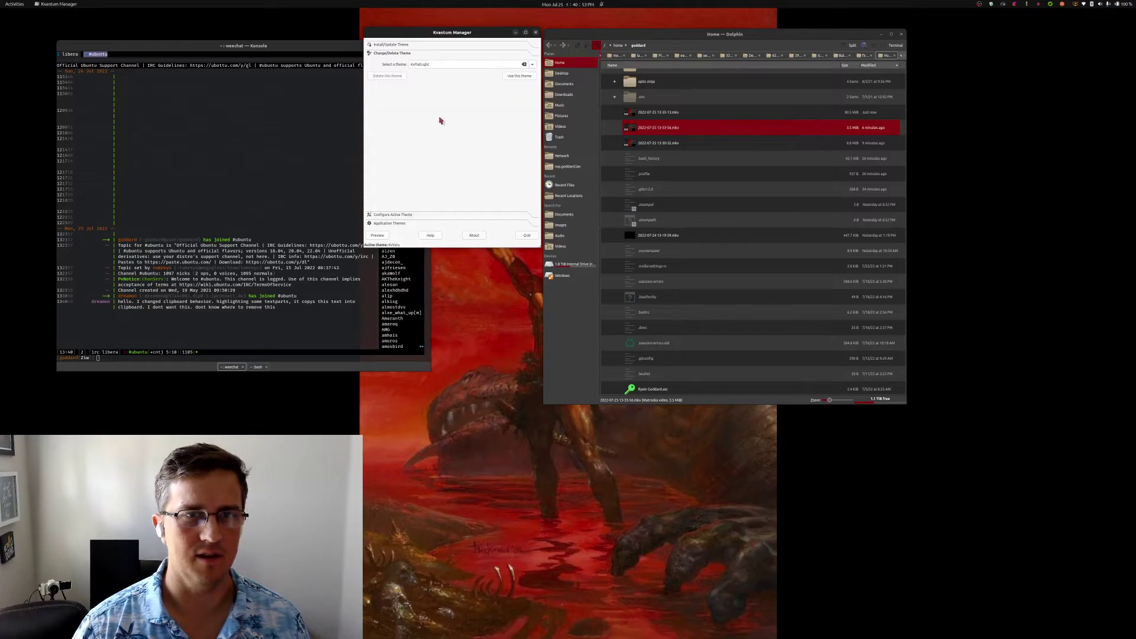
click(533, 79)
click(462, 62)
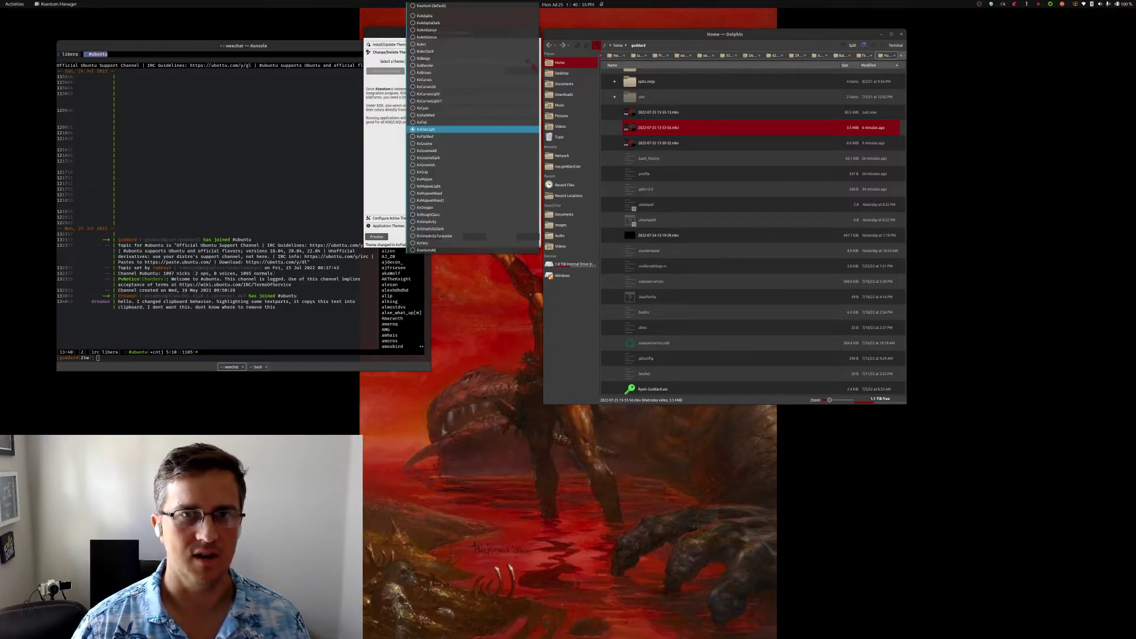
click(447, 136)
click(522, 72)
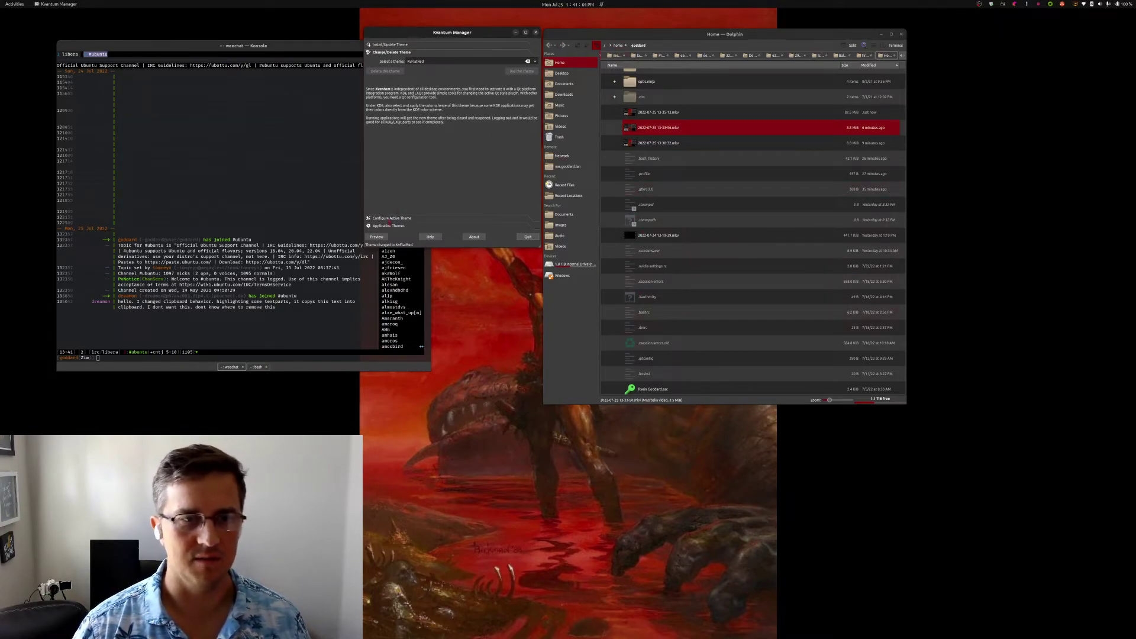
click(390, 226)
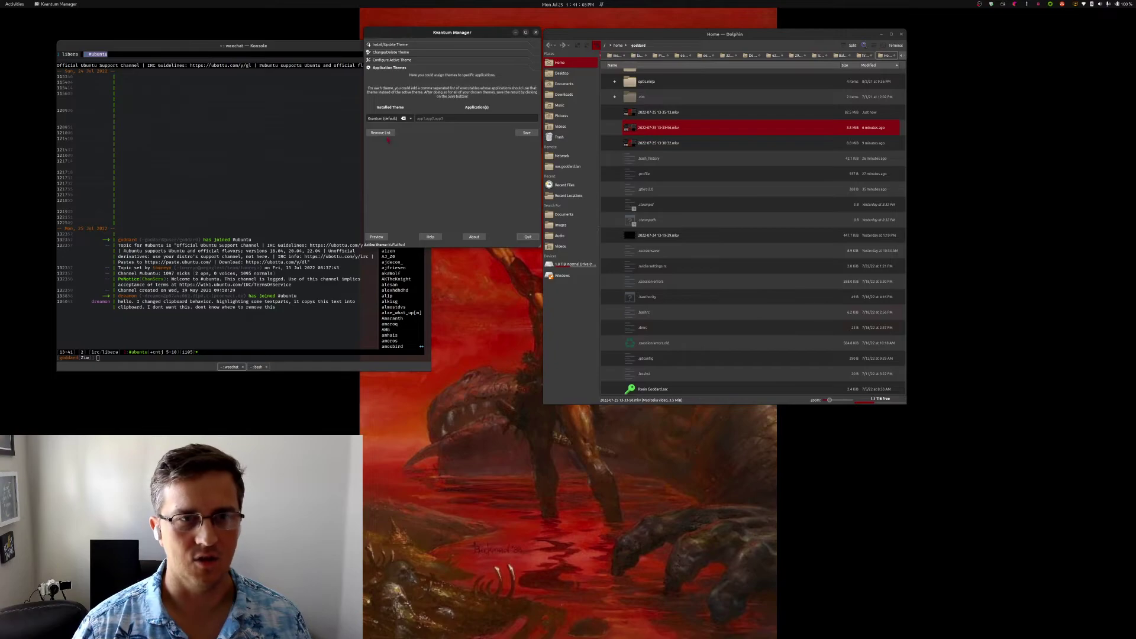
Focus the Application(s) field, then show the Install/Update Theme page.
click(438, 119)
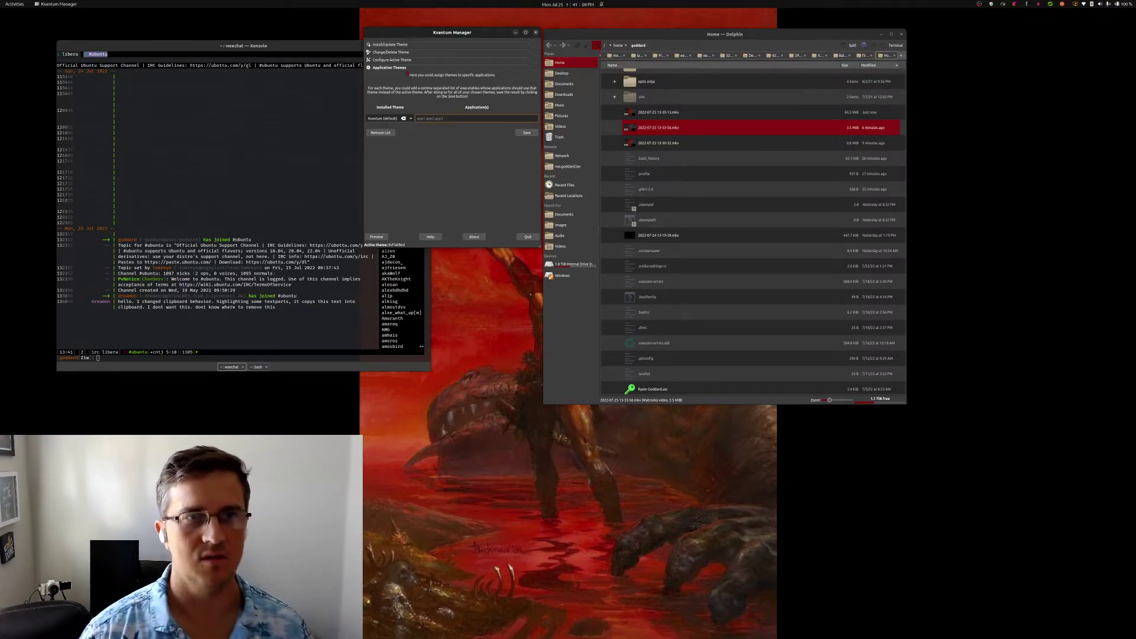
click(390, 44)
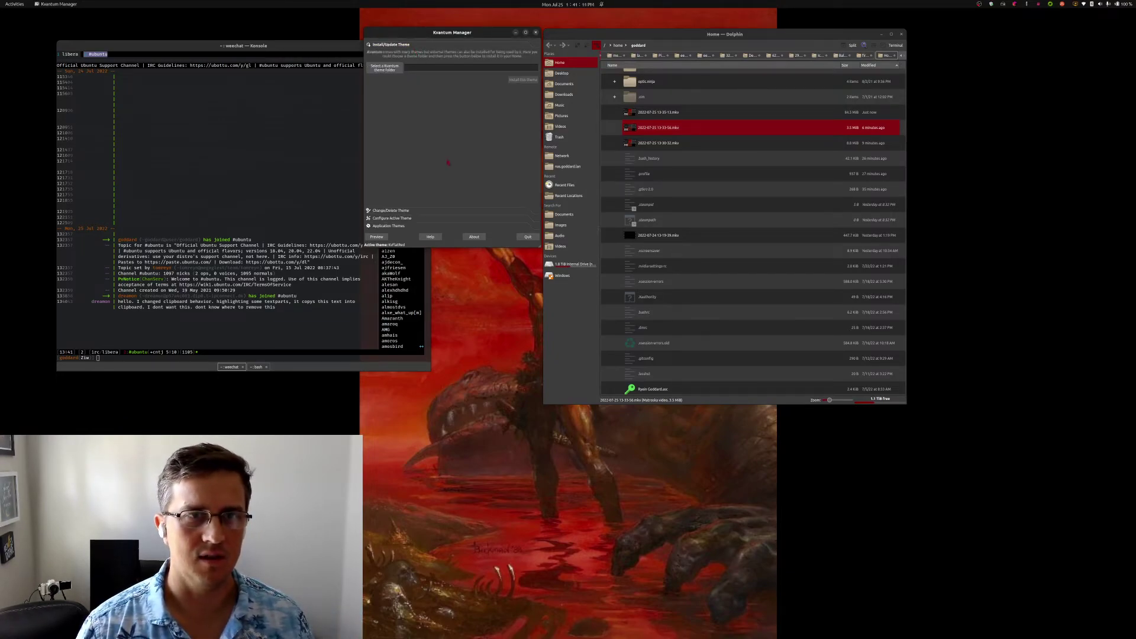